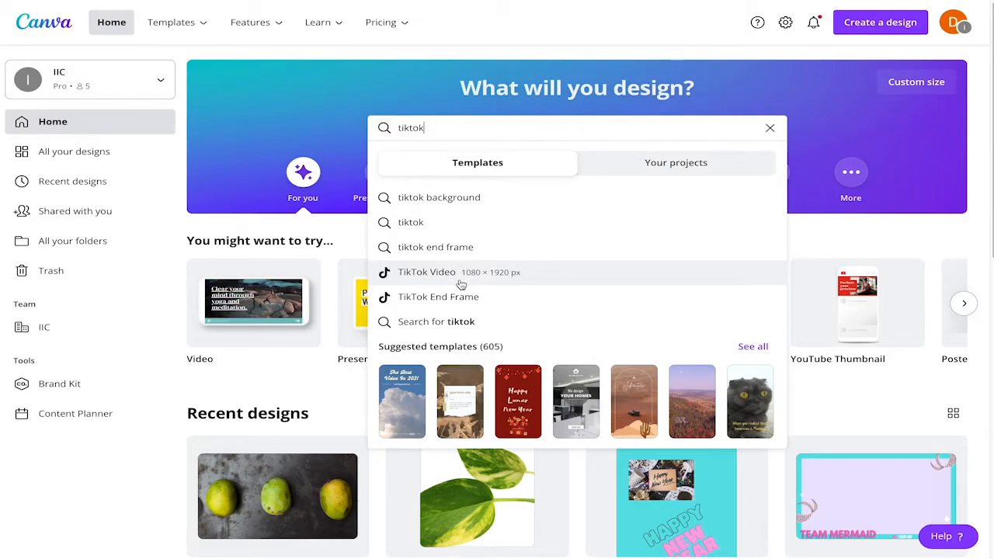
Browse the TikTok Video templates and open the black Happy New Year 2022 fireworks template for editing
click(531, 274)
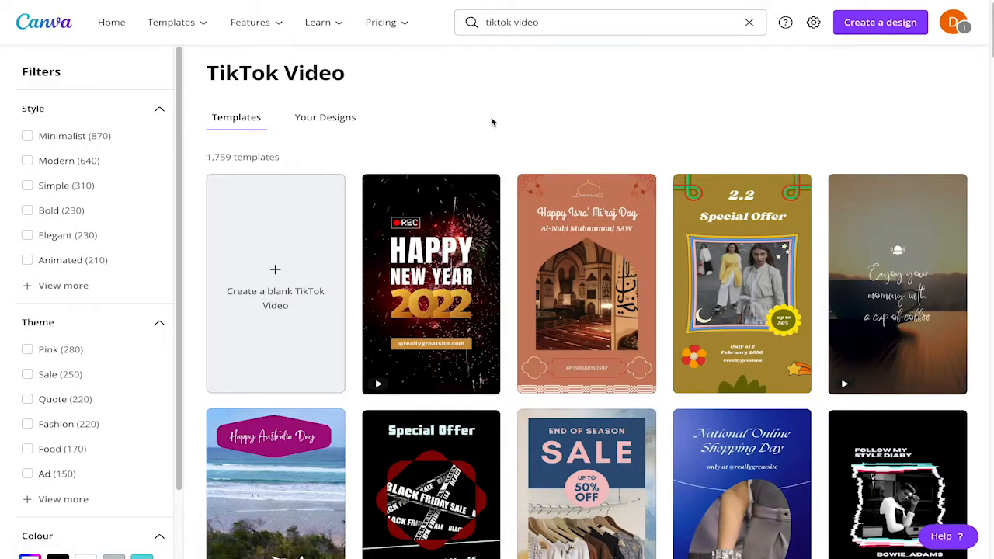
scroll(746, 326, down, 4)
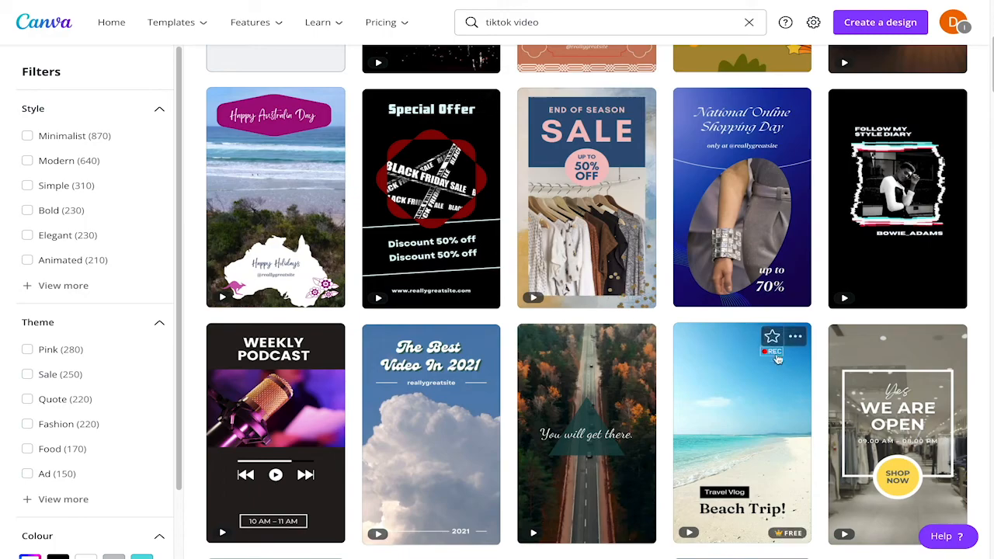
scroll(694, 402, down, 5)
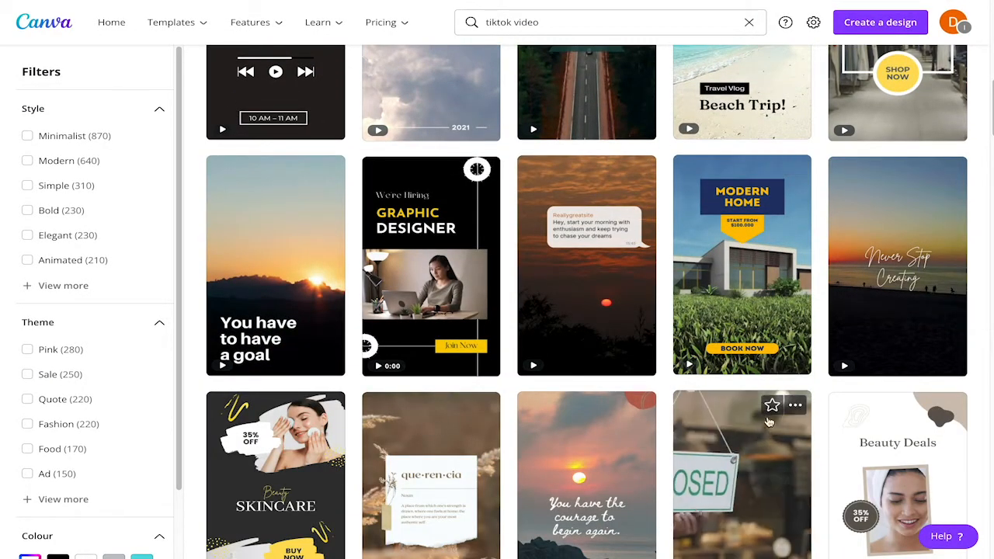
scroll(316, 316, up, 10)
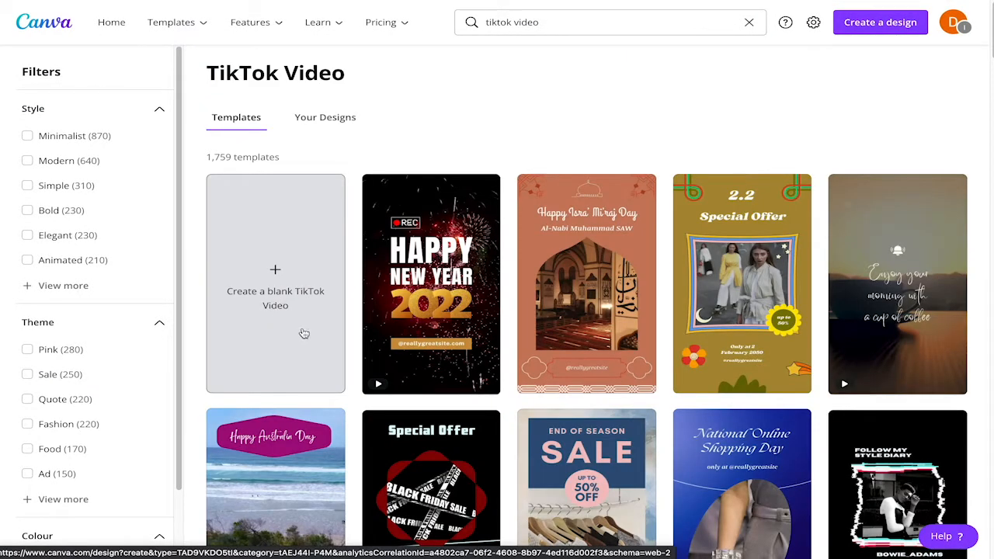
click(466, 295)
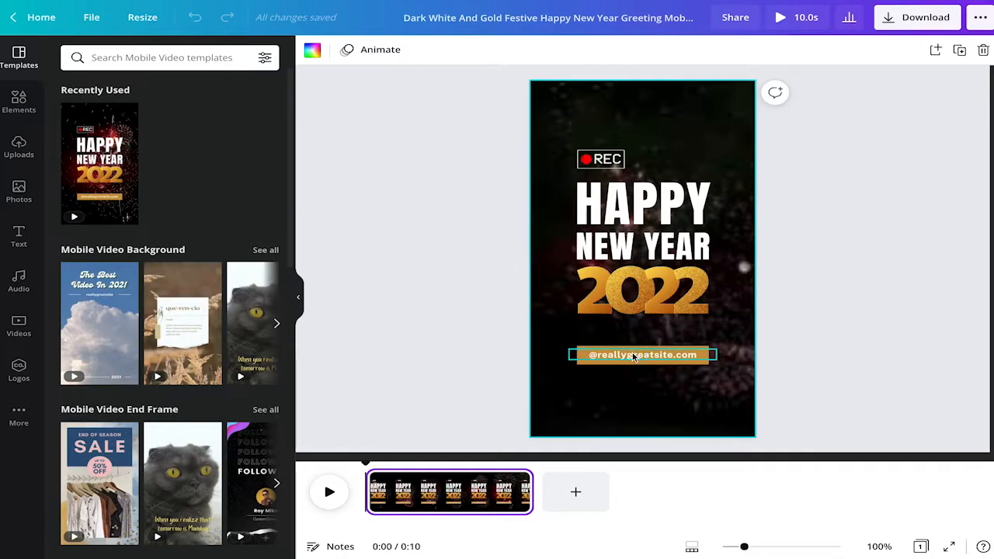
Delete the fireworks background video from the page
click(463, 212)
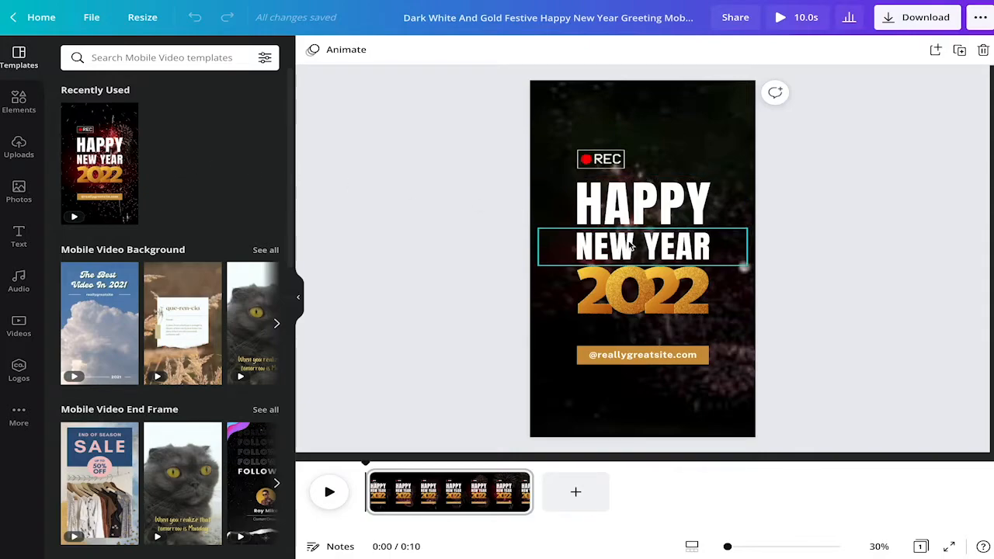
click(657, 132)
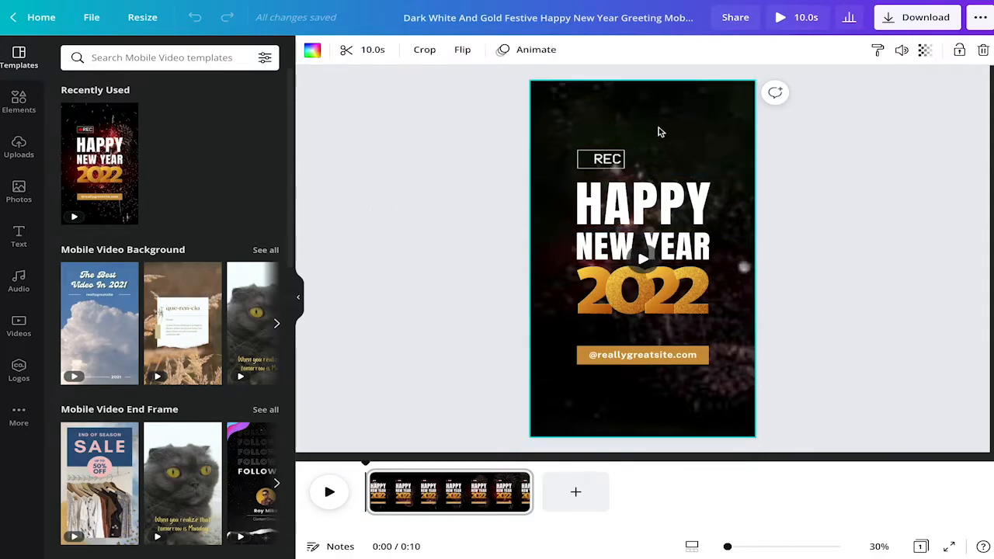
click(442, 236)
click(706, 124)
key(Delete)
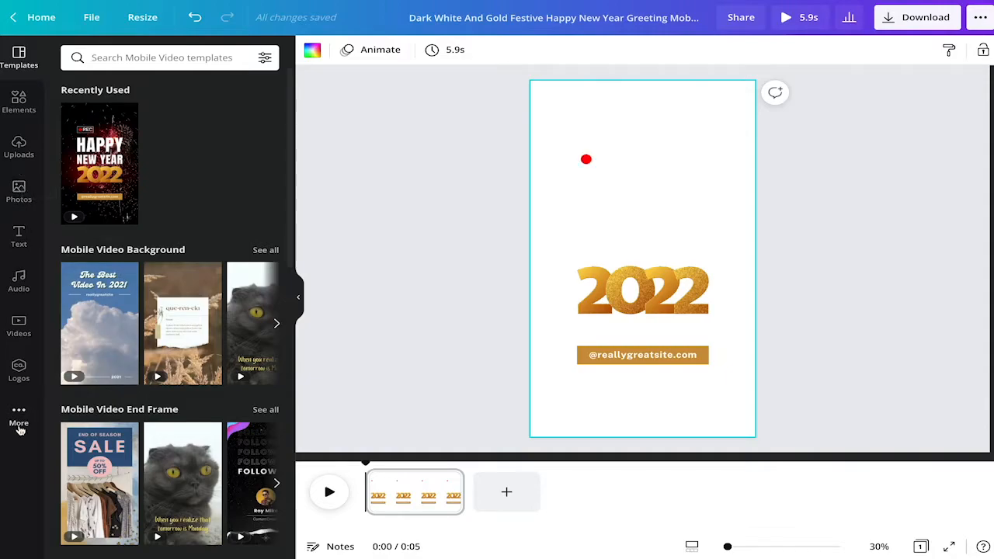
Search the video library for "happy new year" and place the 24-second sparkler party clip as the page background
click(18, 330)
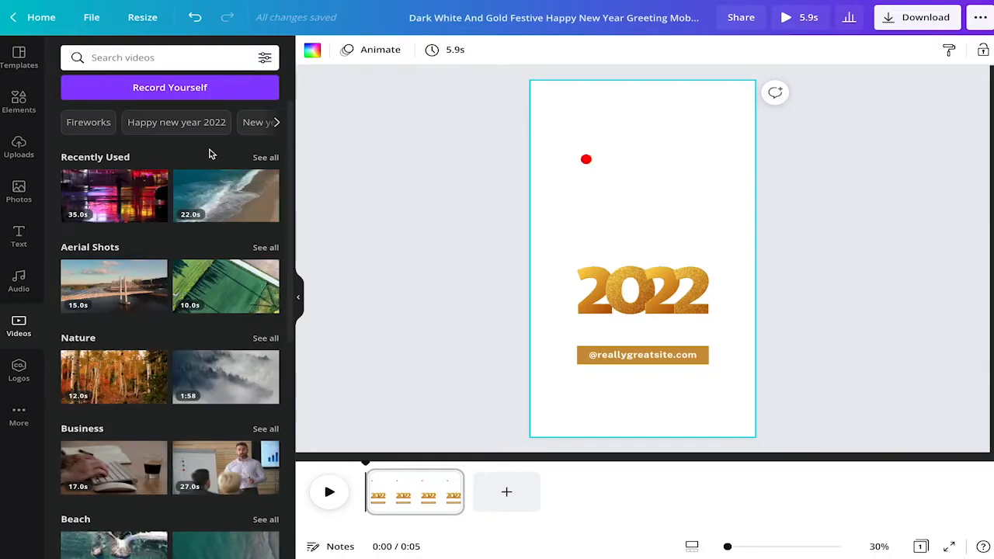
click(168, 61)
text(hap)
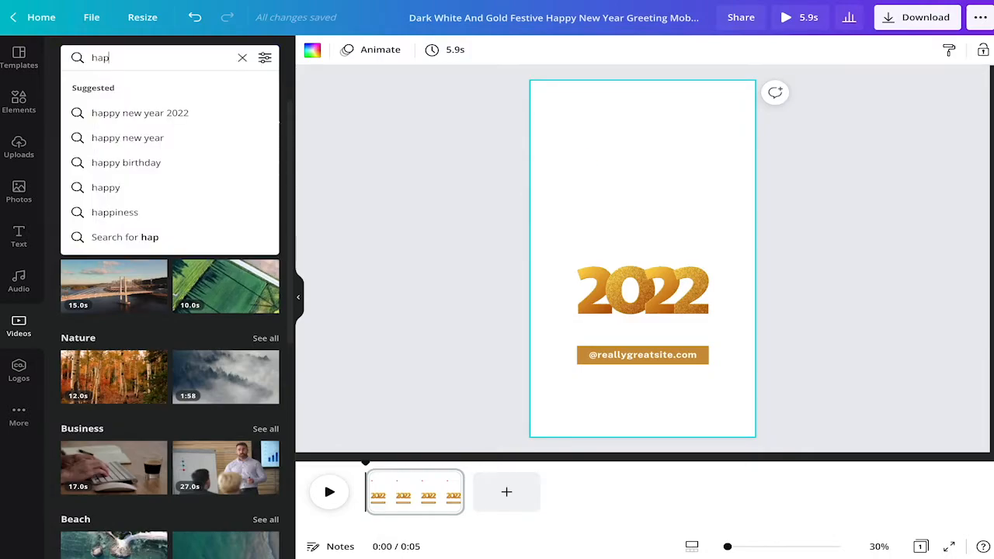
text(py new)
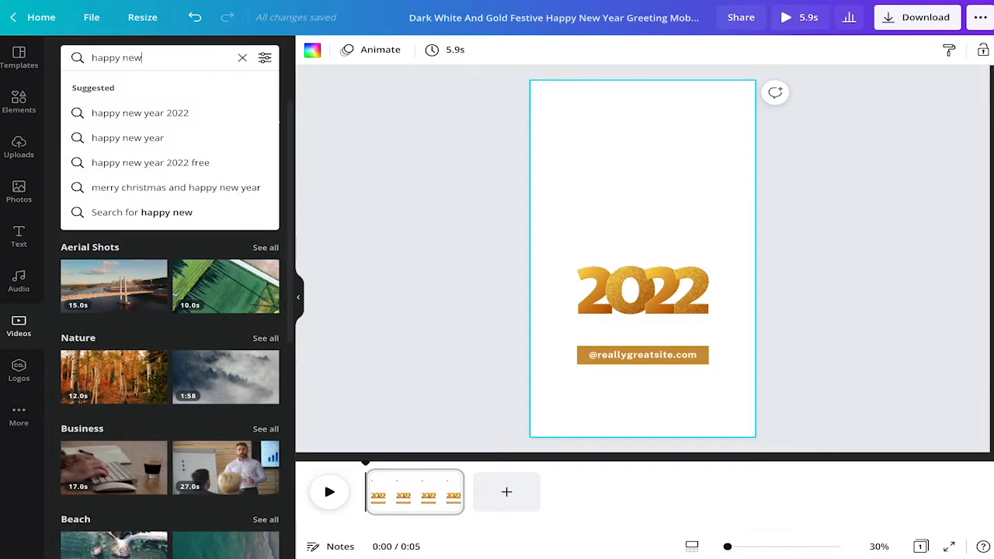
text( year)
key(Return)
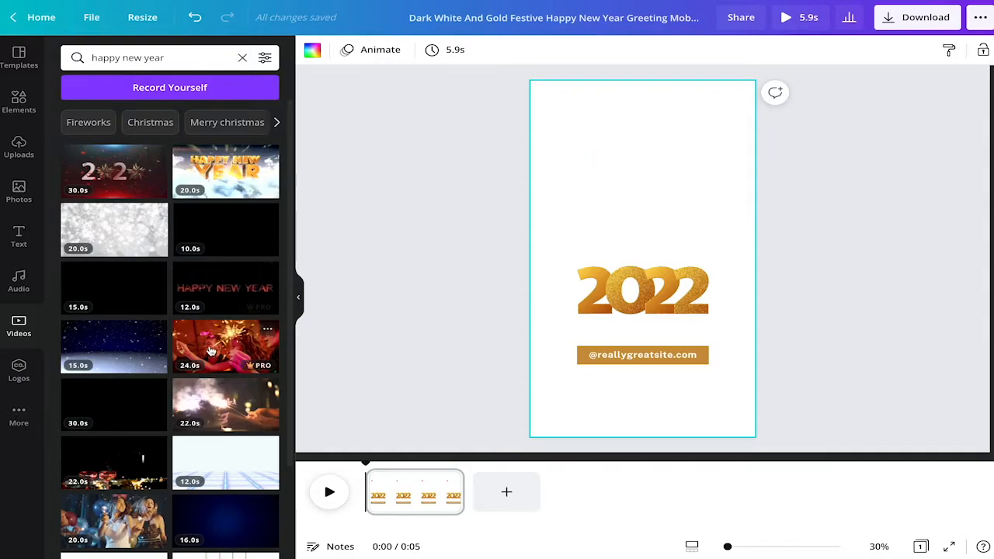
drag(217, 349, 552, 100)
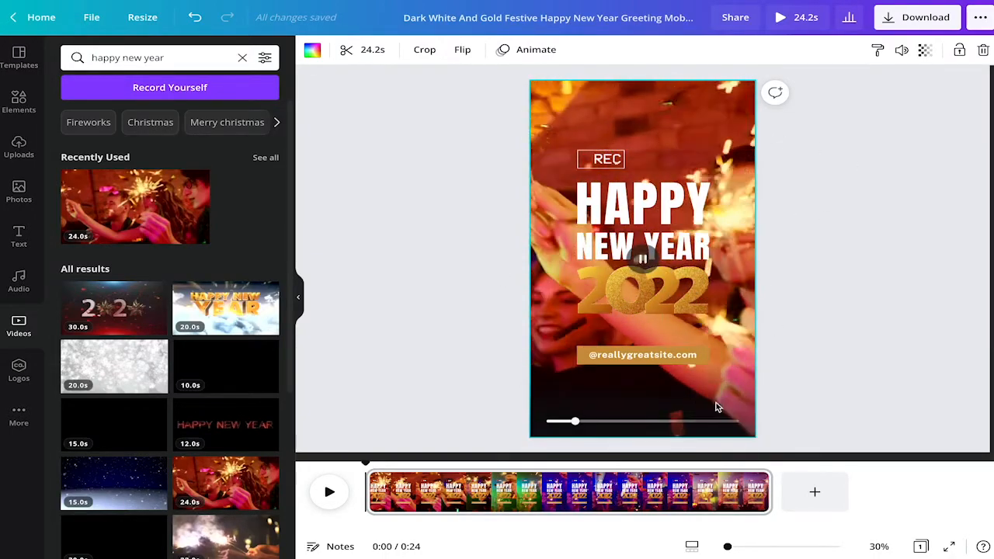
Detach the party video from the background, enlarge it slightly, and set it as the background again
click(716, 402)
right_click(719, 392)
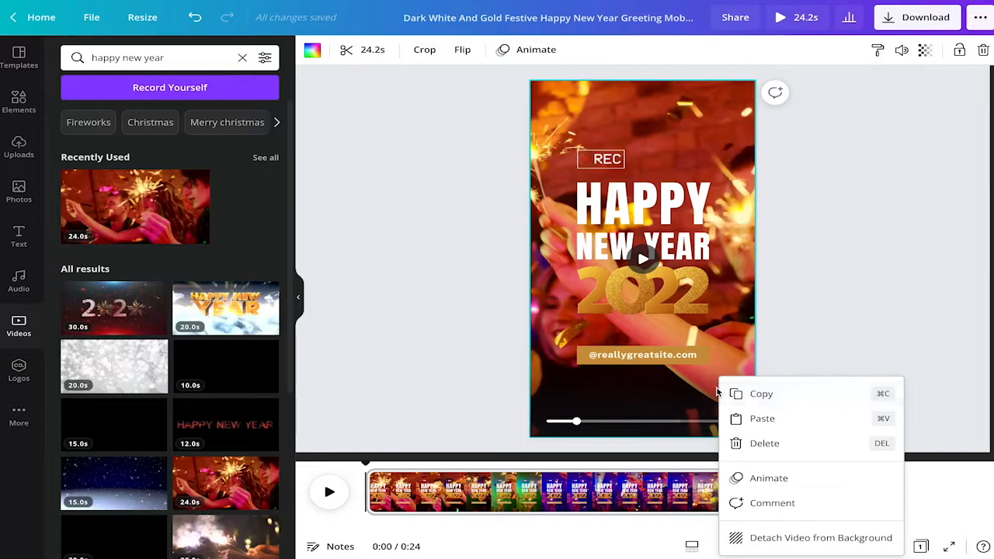
click(785, 538)
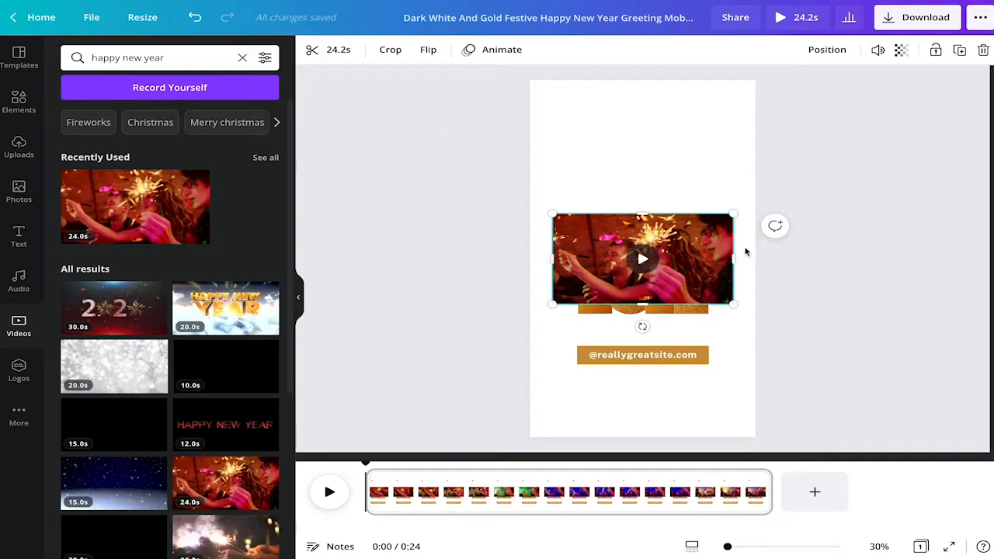
drag(715, 223, 719, 200)
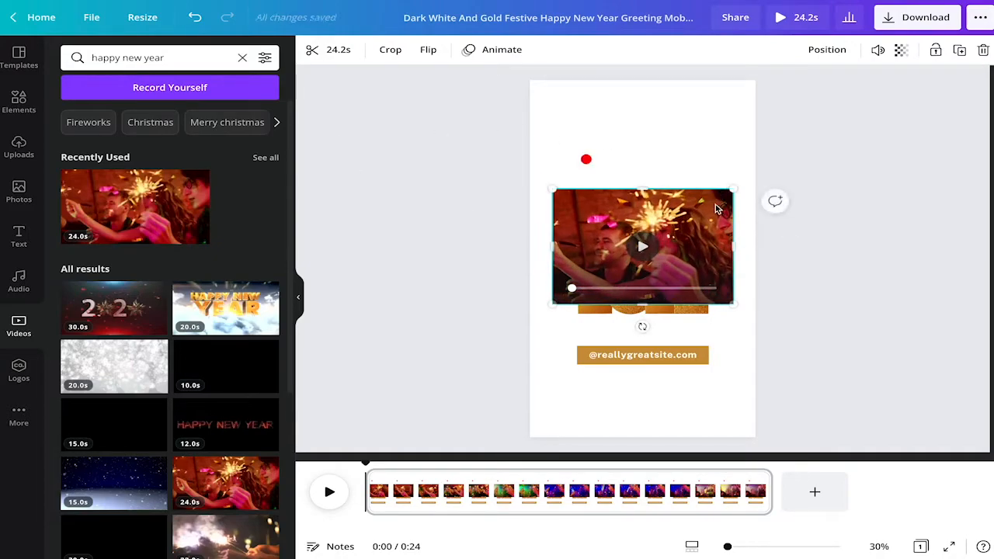
right_click(717, 208)
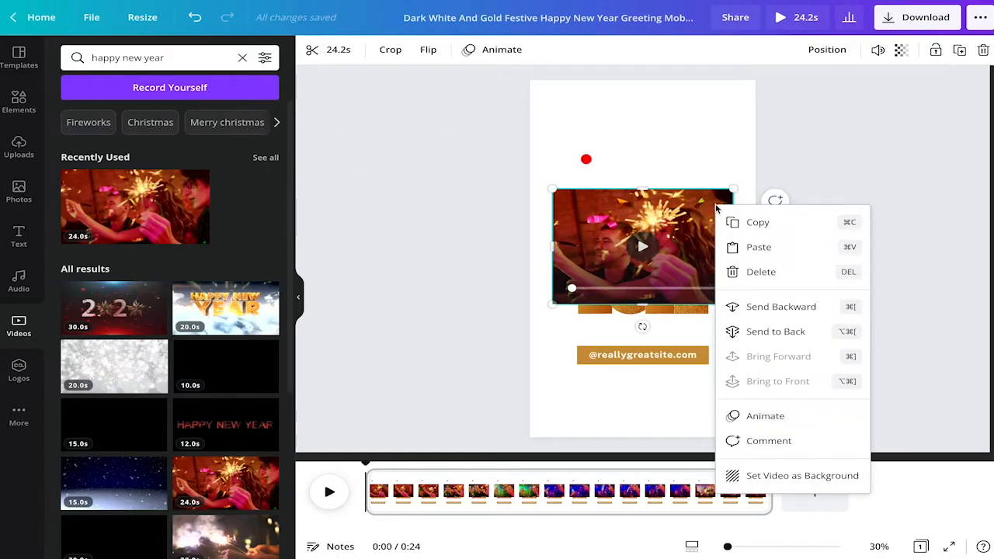
click(798, 476)
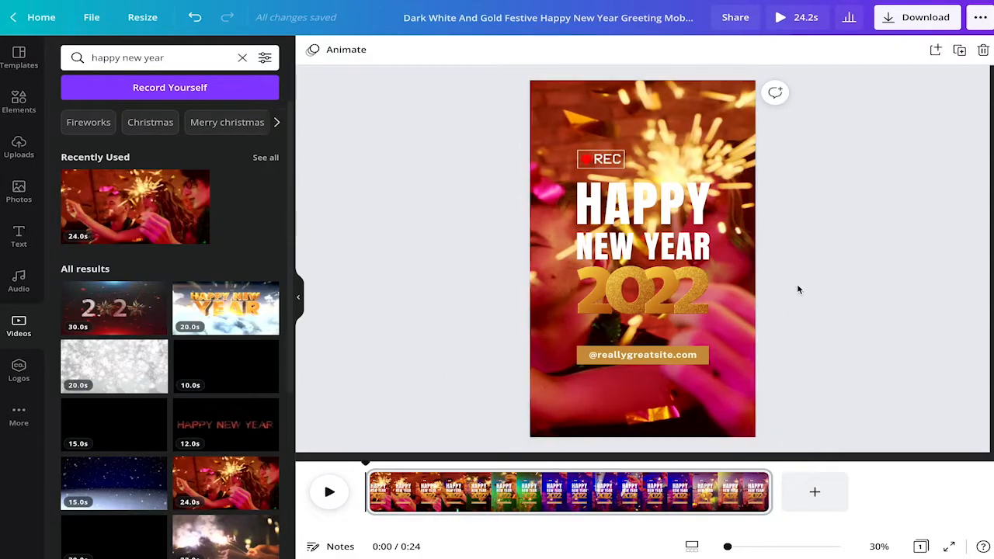
Delete the REC label above the heading
click(610, 159)
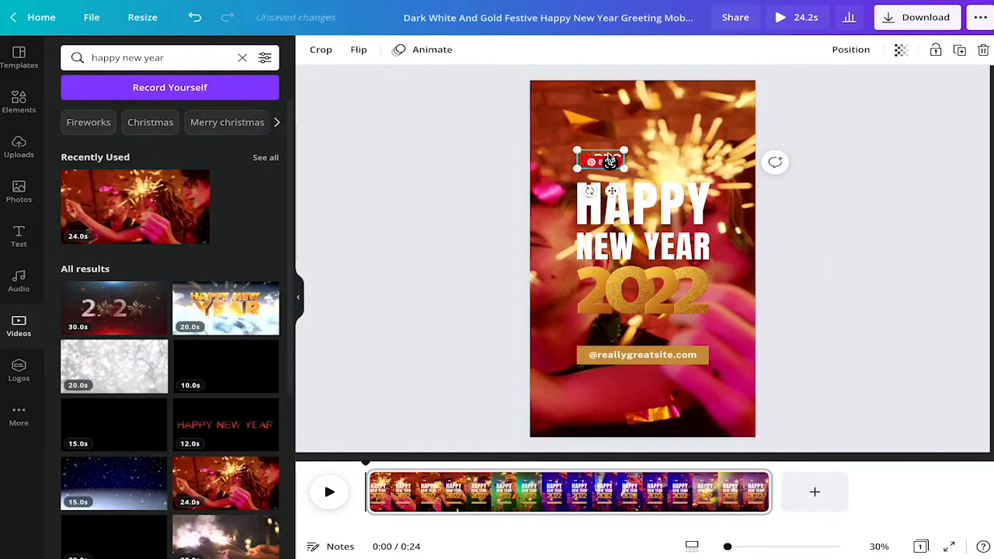
key(Delete)
Change the font of both the HAPPY and NEW YEAR text lines to Gagalin
click(651, 201)
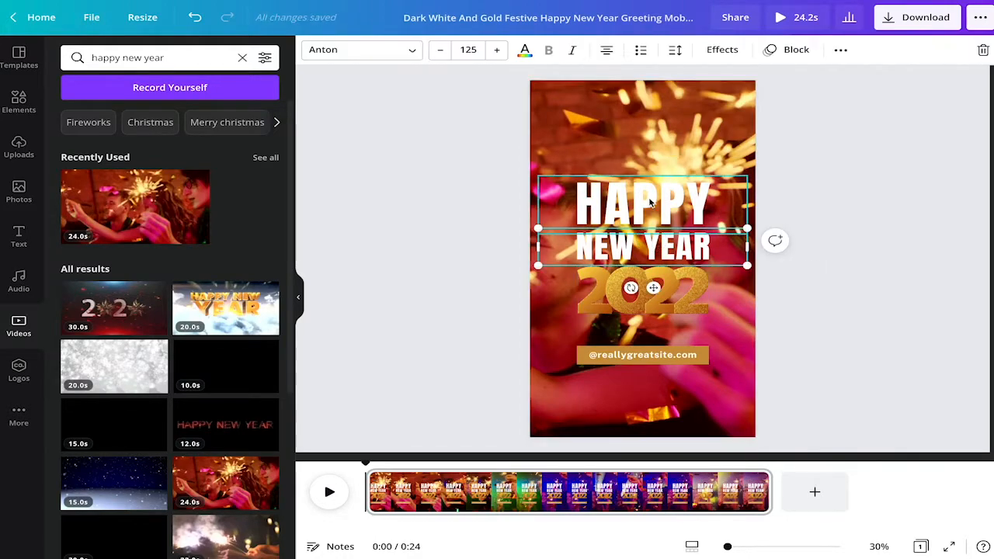
click(851, 231)
click(711, 215)
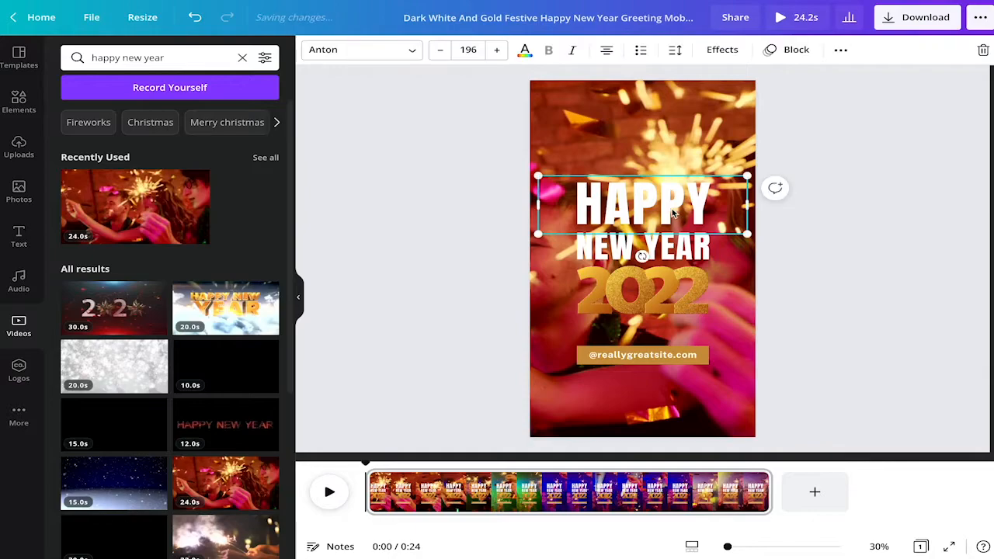
shift+click(709, 248)
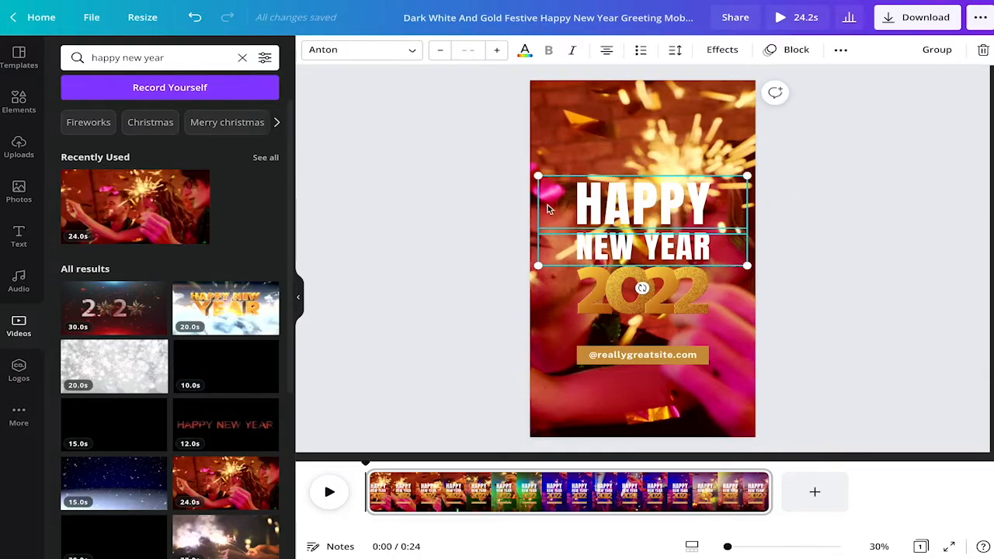
click(409, 52)
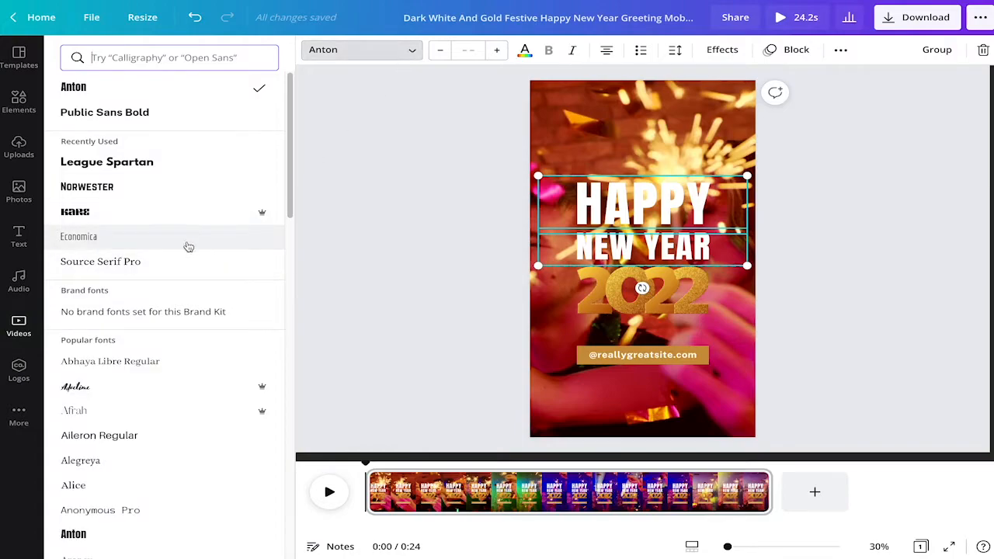
scroll(189, 247, down, 10)
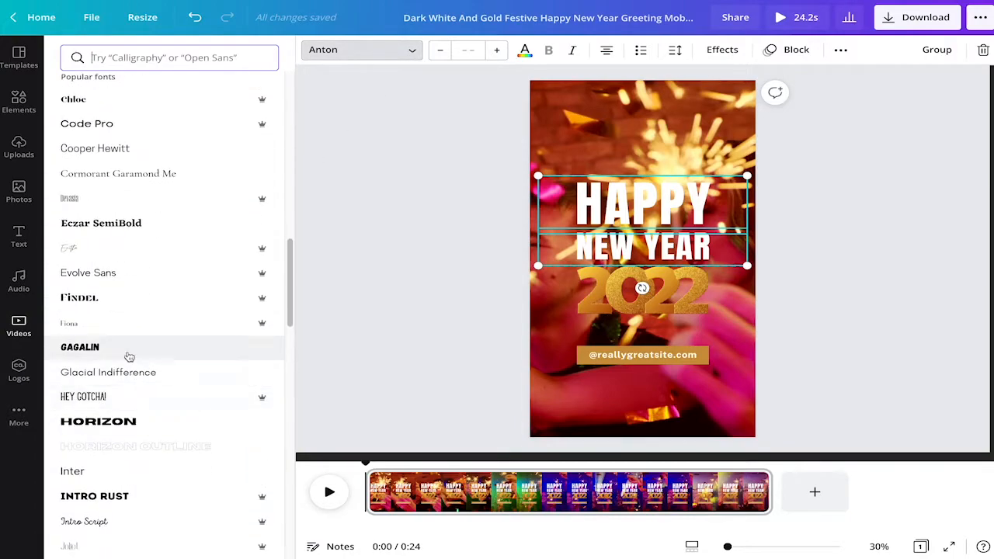
click(423, 191)
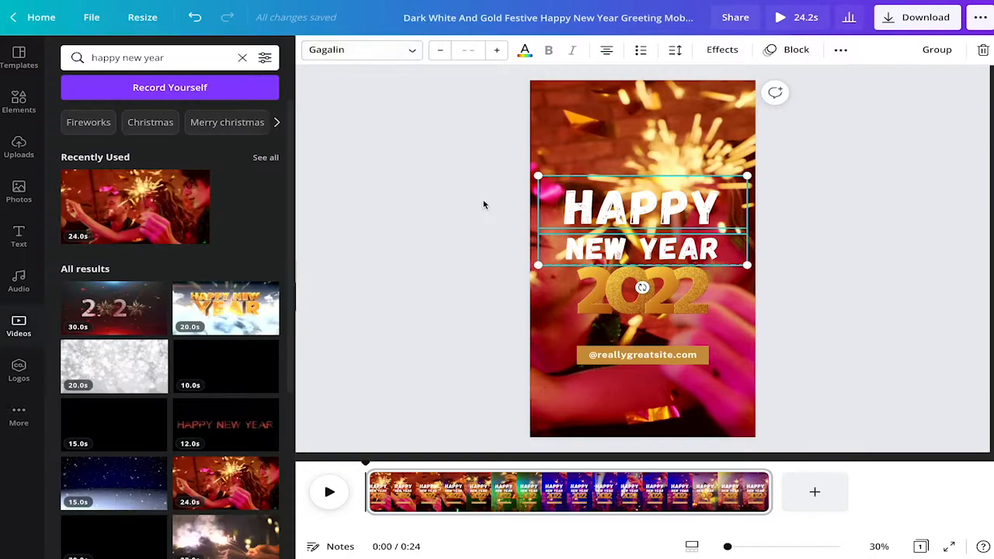
Move the gold 2022 graphic slightly down to leave more space below NEW YEAR
click(602, 268)
drag(608, 289, 610, 300)
click(566, 324)
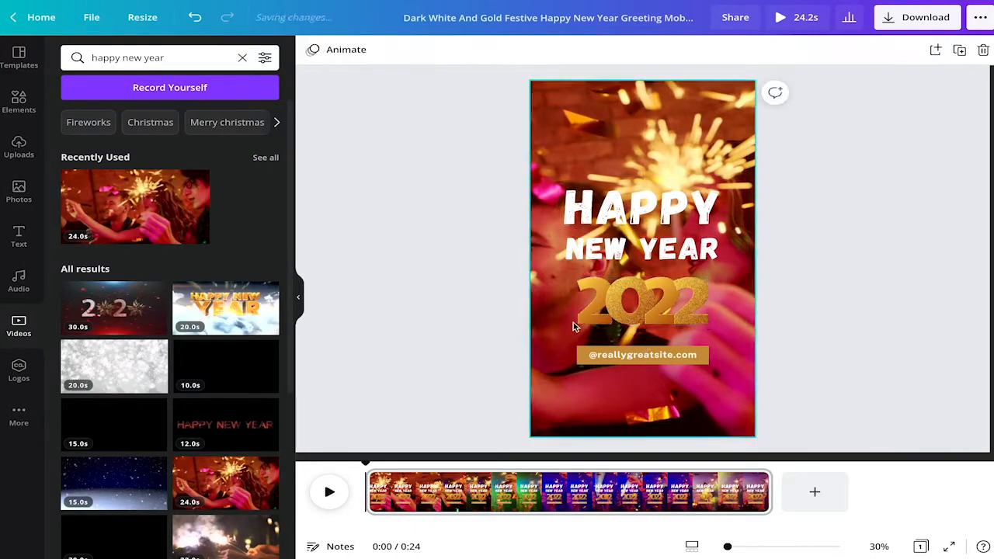
click(697, 355)
click(697, 355)
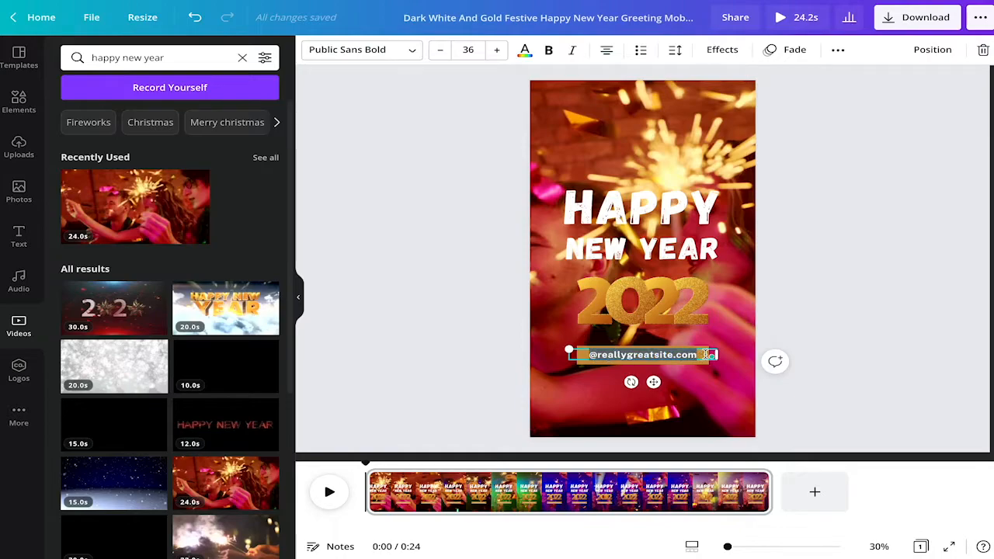
drag(701, 355, 622, 354)
text(mysite.com)
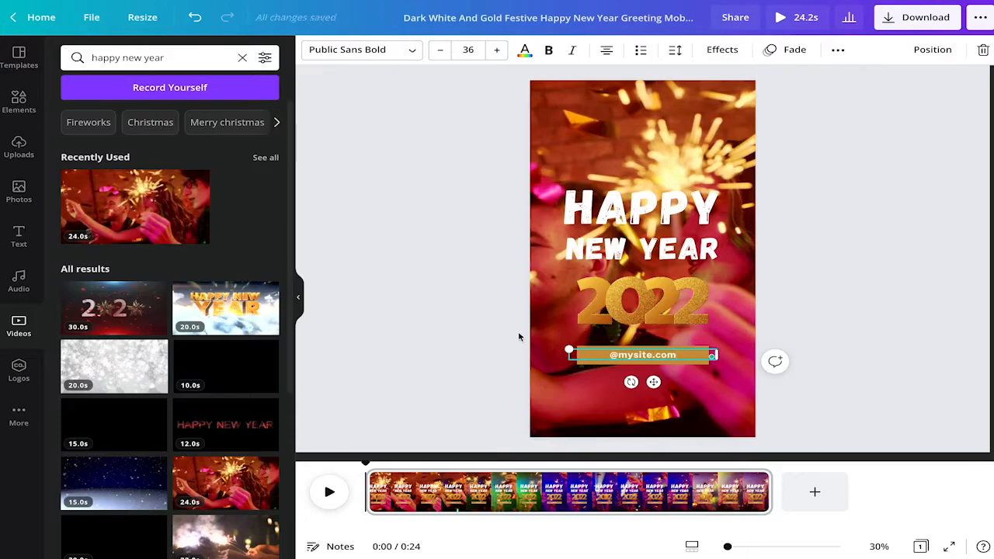
click(393, 248)
Recolour the bar behind the website handle to a custom green, #439254
click(585, 362)
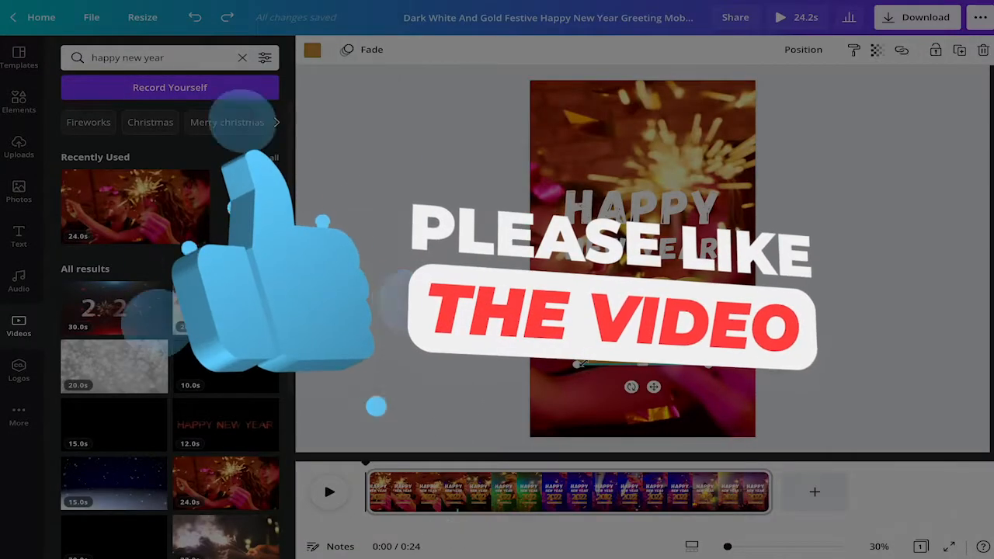
click(319, 50)
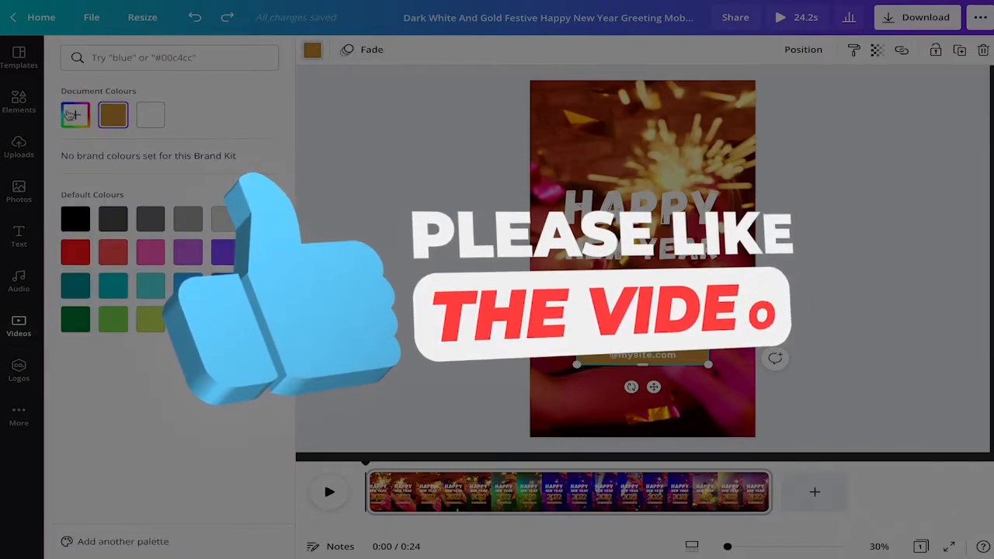
click(75, 115)
drag(153, 168, 113, 192)
drag(161, 226, 144, 221)
click(174, 173)
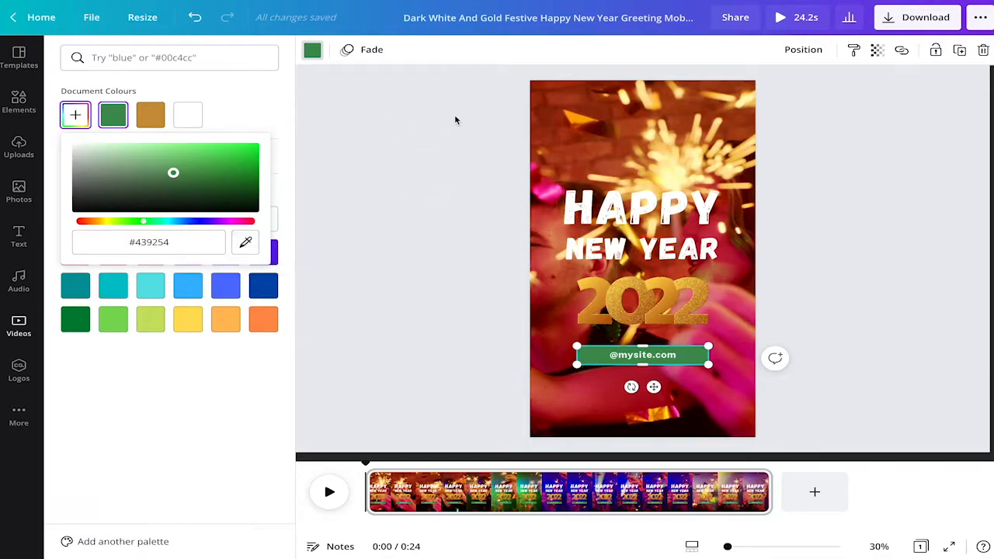
Recolour the handle bar with the eyedropper, trying pale yellow #FFF4AD from the sparkler and settling on bright pink from the video
click(245, 243)
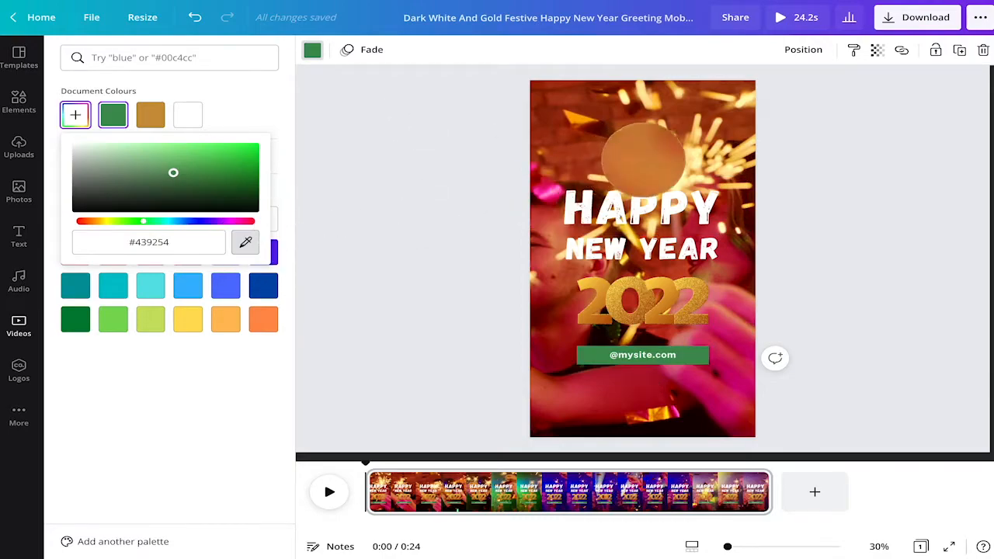
click(671, 162)
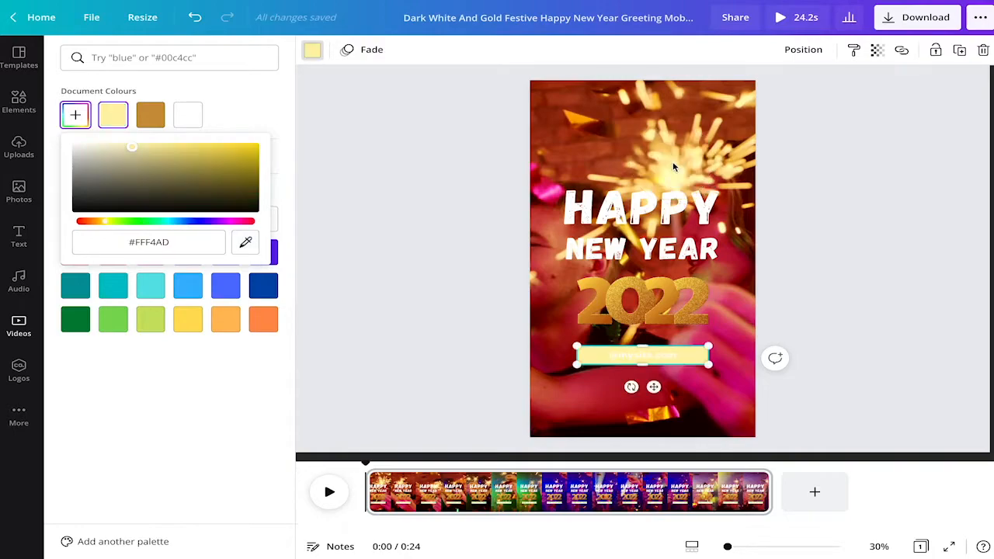
click(257, 244)
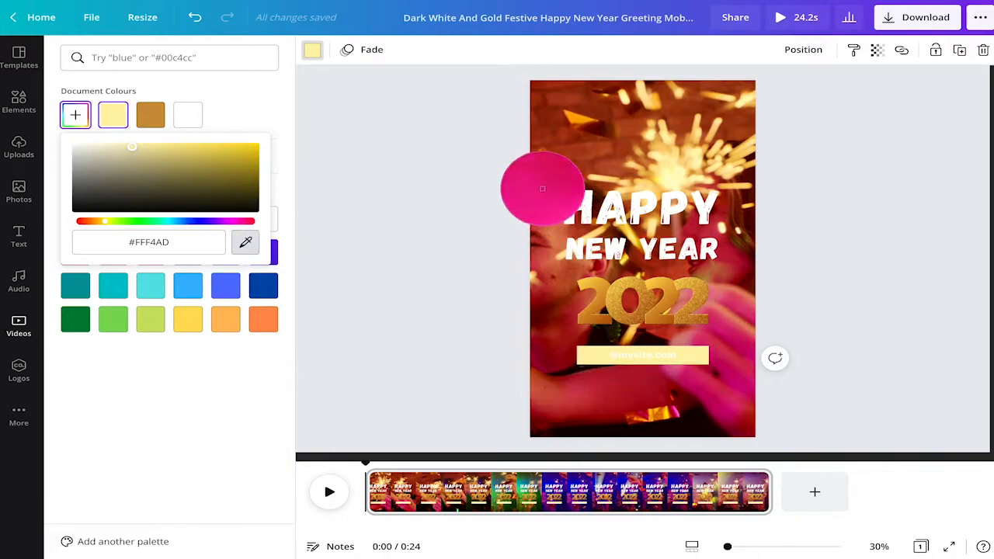
click(542, 188)
click(228, 114)
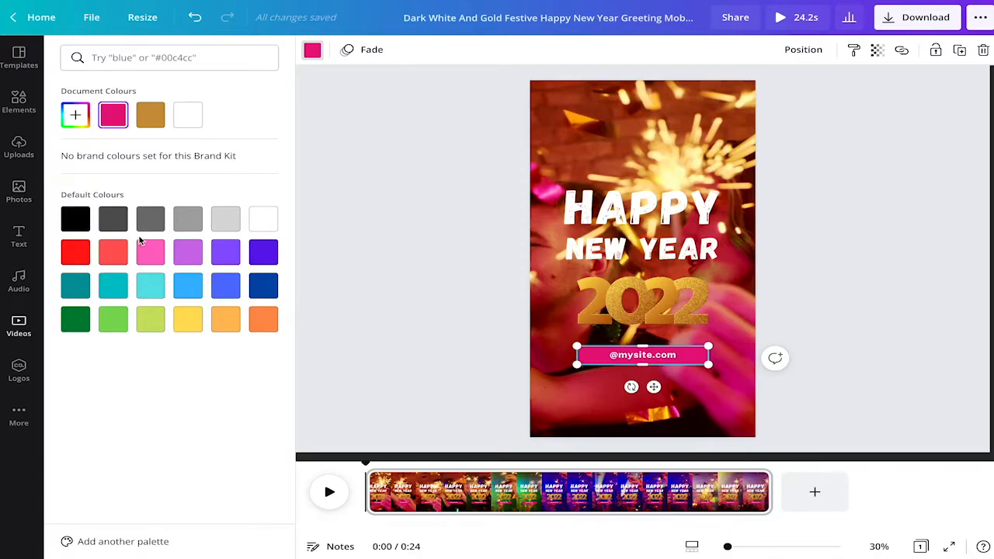
Add the animated fireworks burst sticker from the graphics elements over the HAPPY NEW YEAR 2022 greeting
click(396, 203)
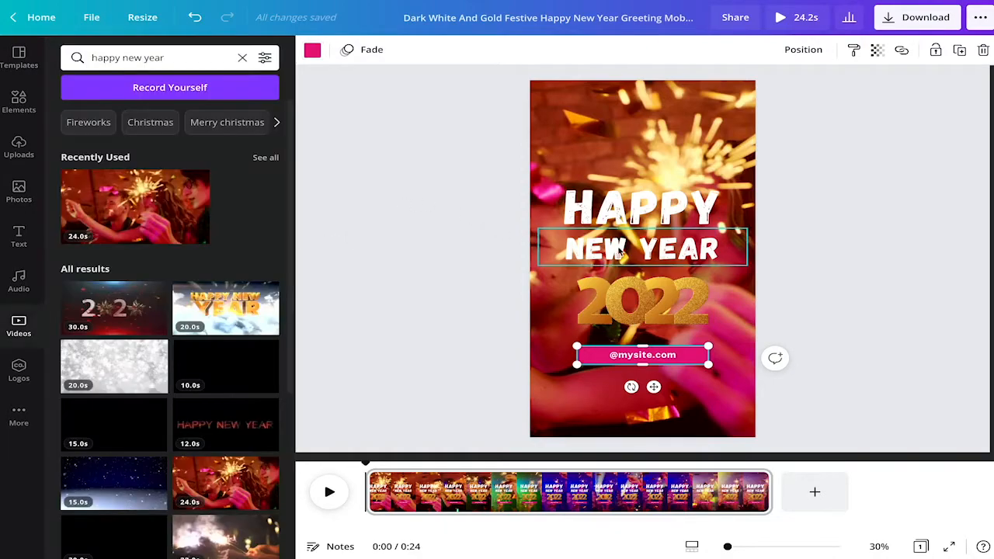
click(848, 304)
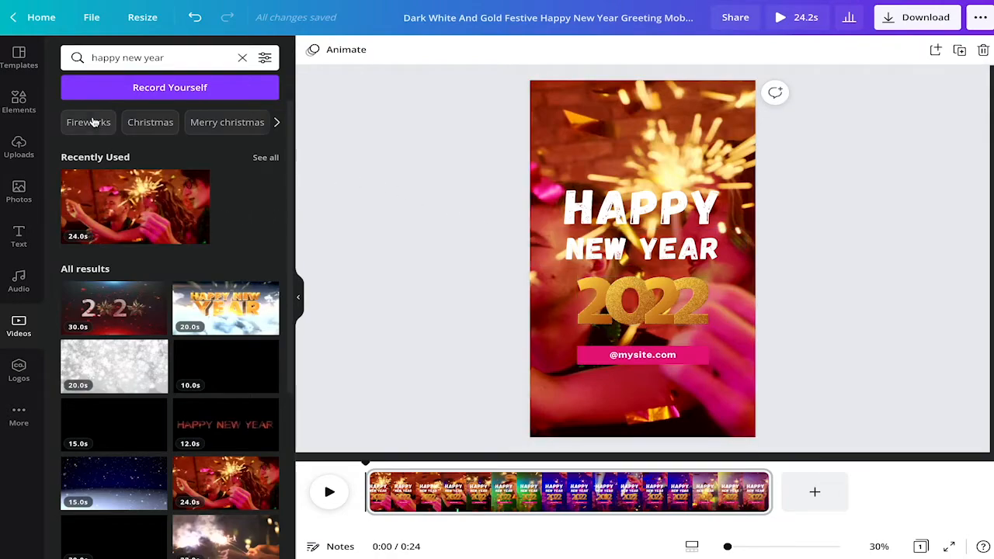
click(18, 101)
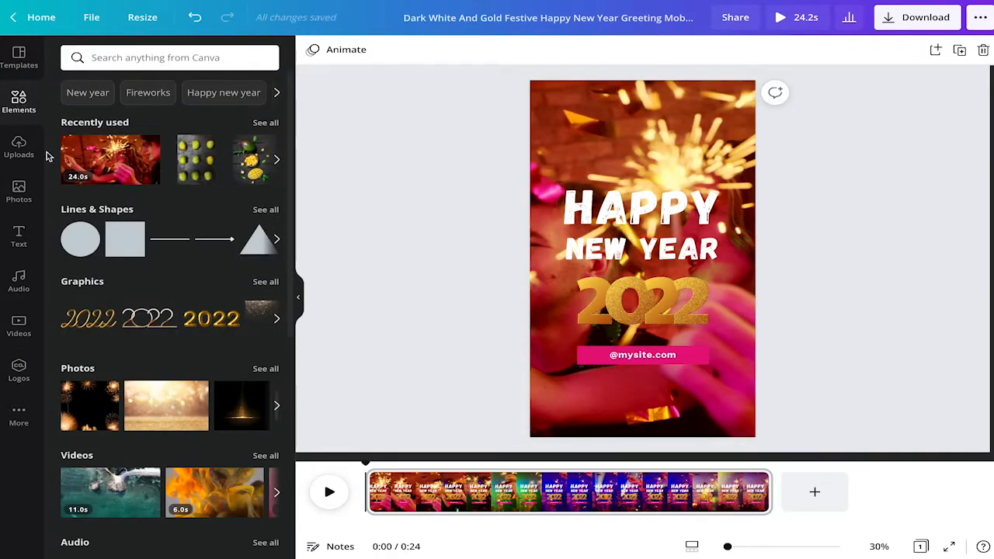
scroll(153, 363, down, 5)
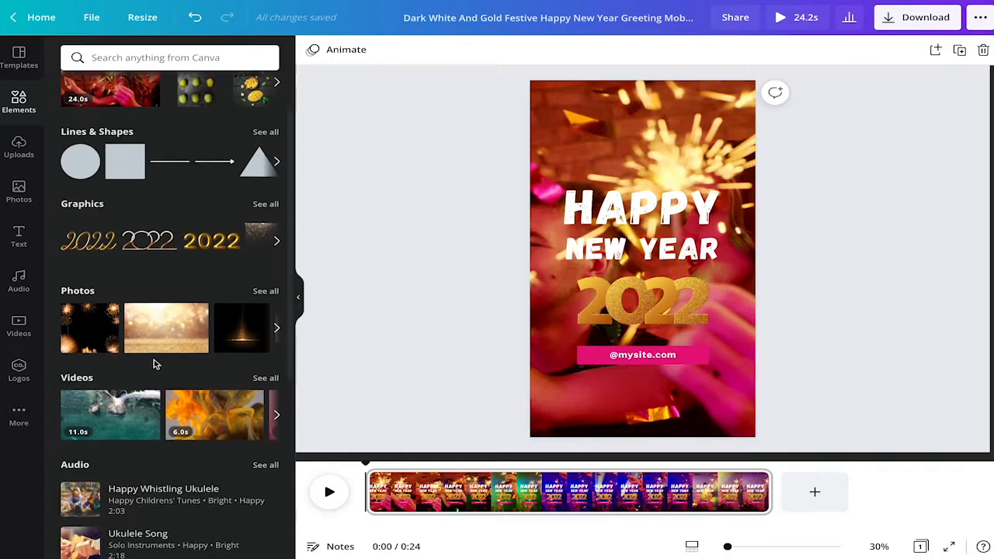
scroll(156, 365, up, 5)
scroll(155, 364, down, 5)
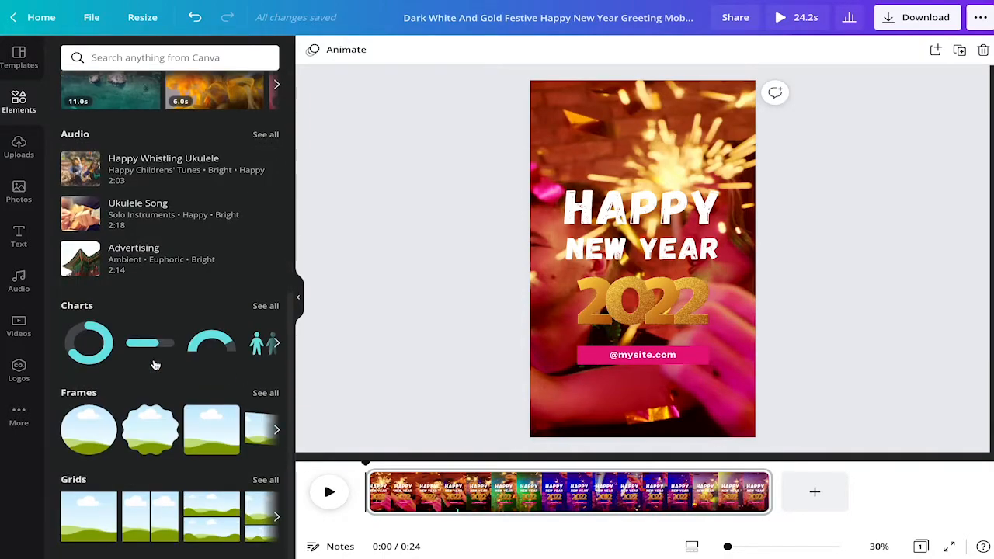
scroll(156, 364, up, 5)
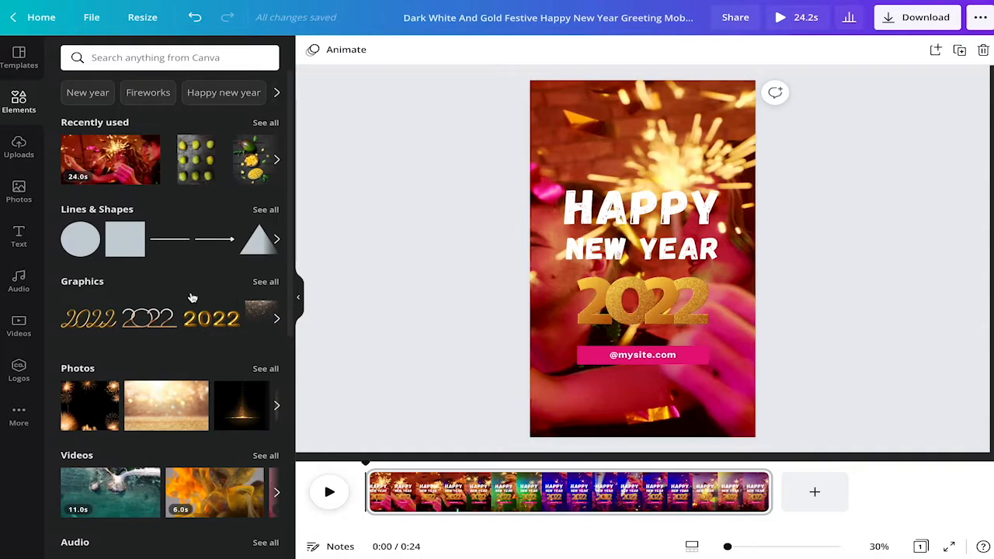
scroll(184, 294, down, 1)
click(266, 279)
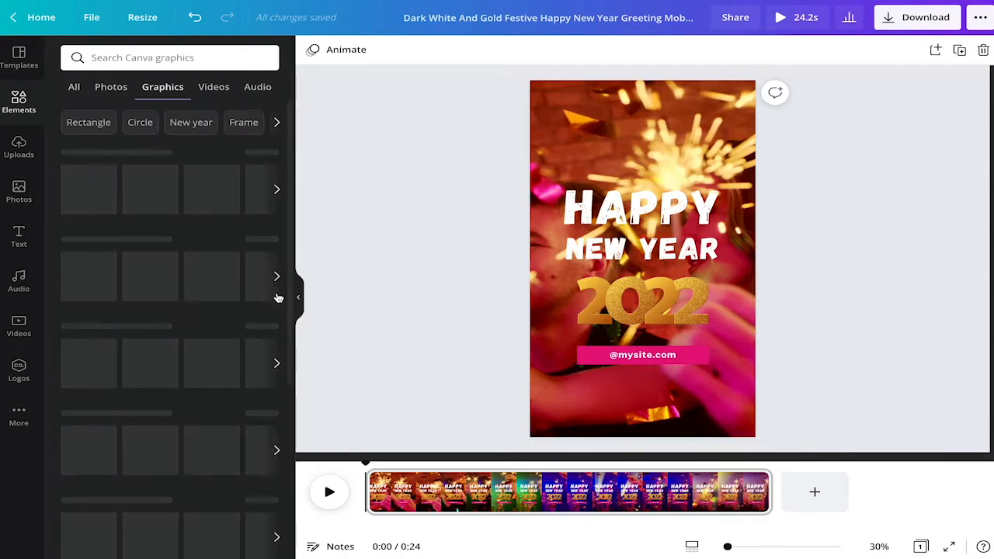
scroll(195, 303, down, 3)
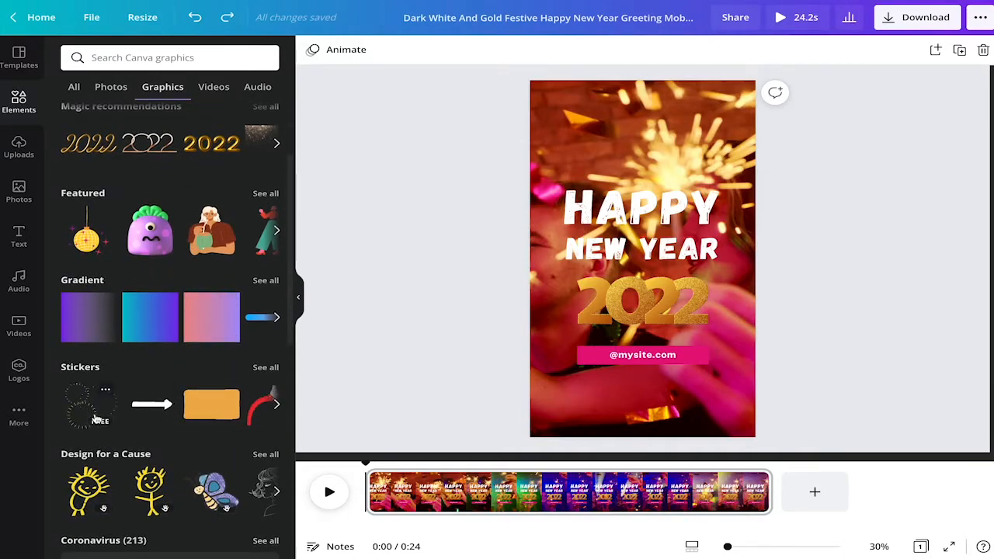
click(97, 419)
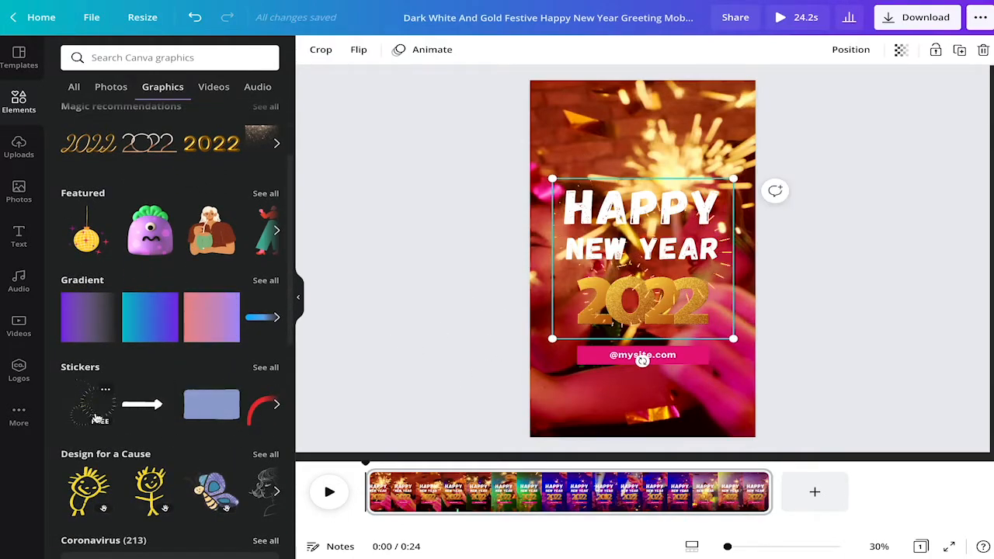
click(432, 262)
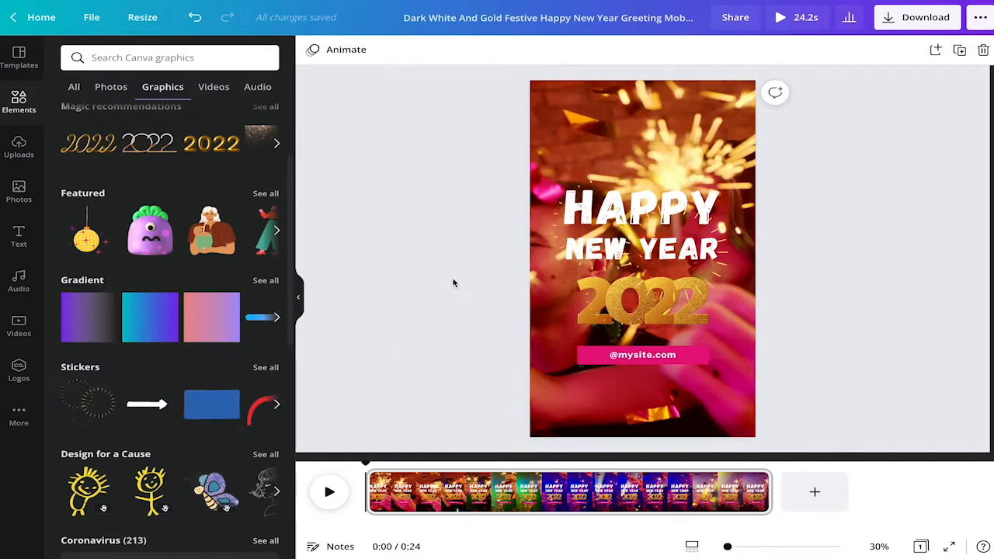
Show the full sticker collection and place the purple SHOOK word sticker above HAPPY
click(266, 368)
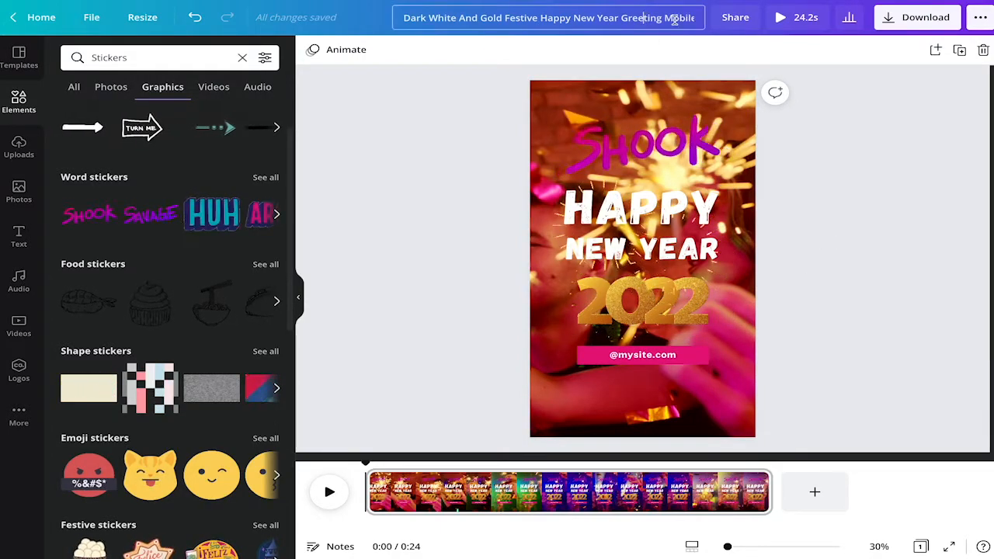
Rename the design as Happy New Year Tiktok Video
drag(404, 18, 727, 23)
text(Ha)
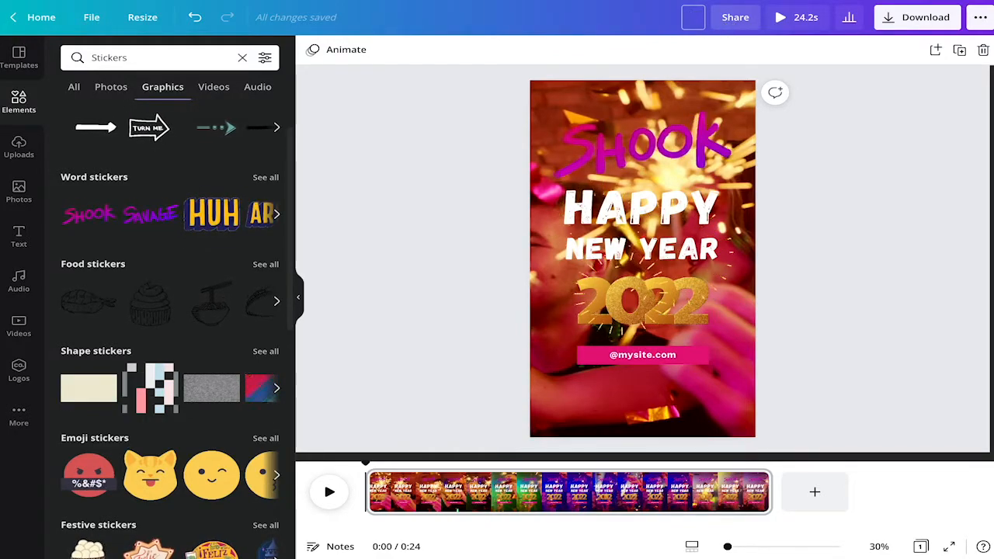
text(ppy New)
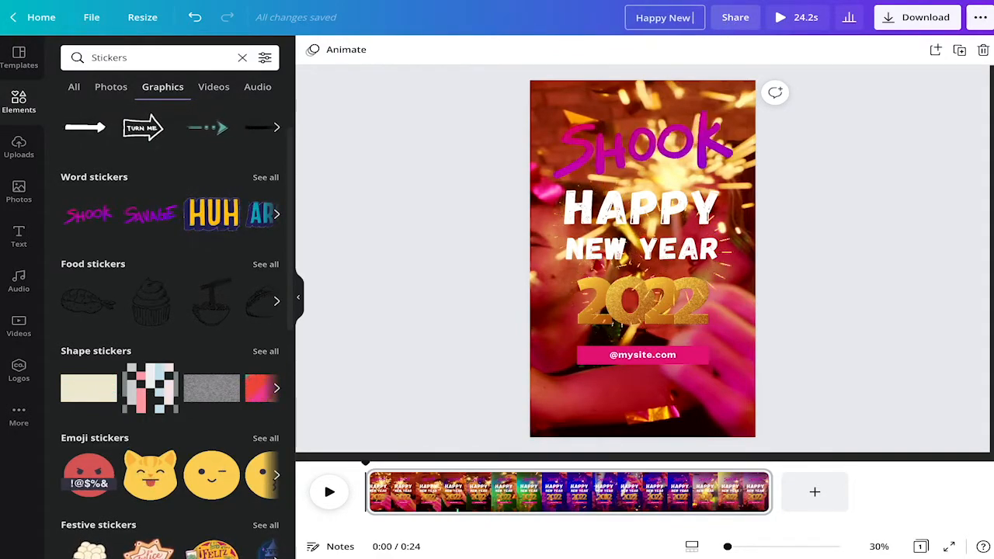
text( Year Ti)
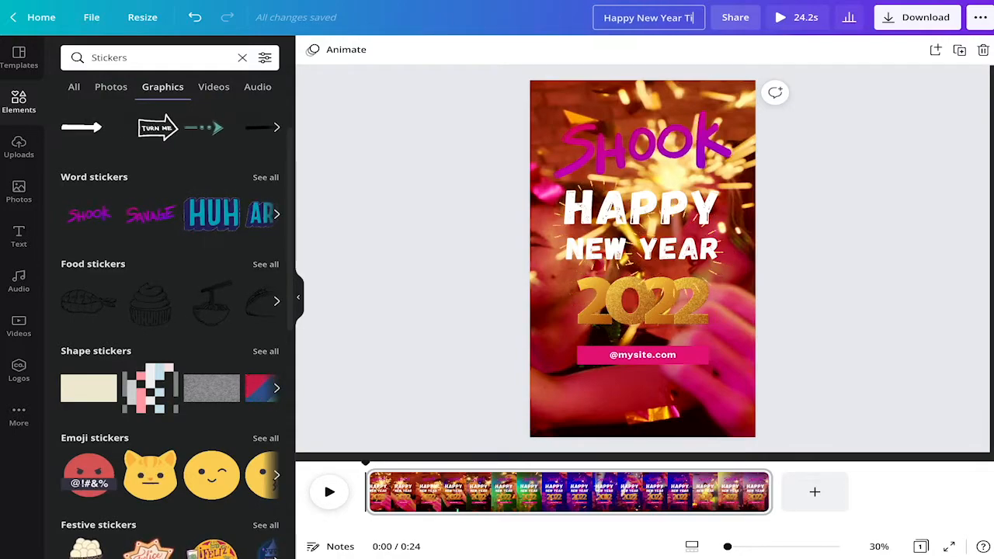
text(ktok)
text(ideo)
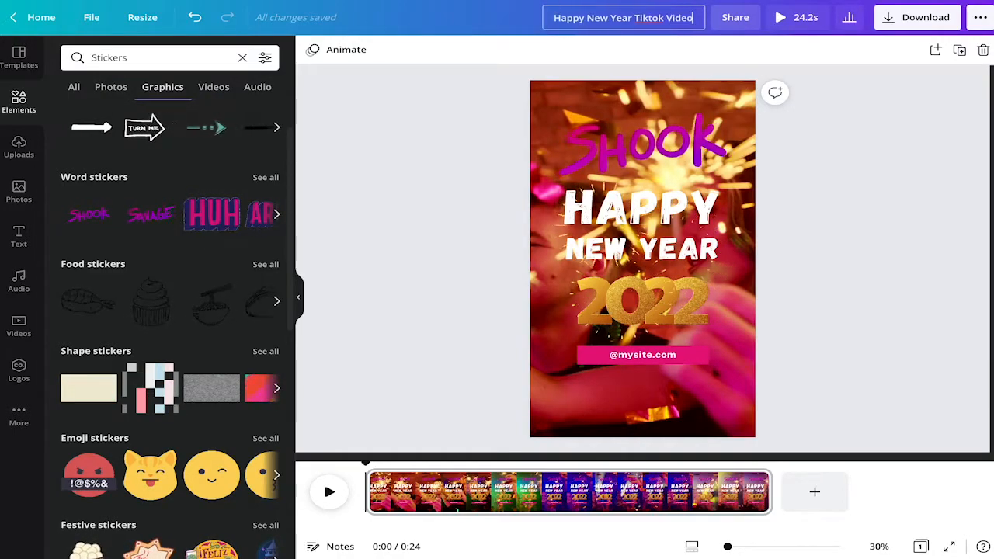
key(Return)
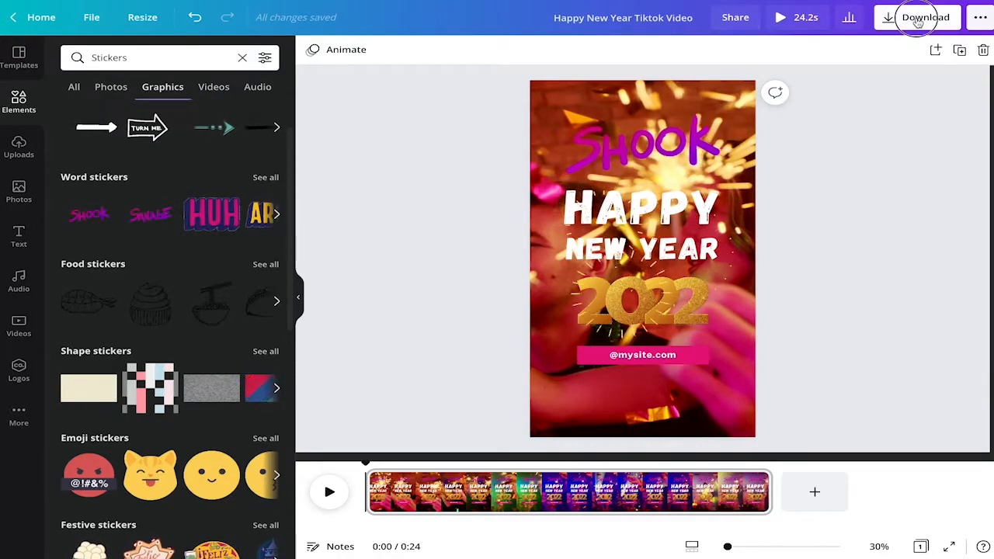
Download the finished design as an MP4 Video
click(917, 17)
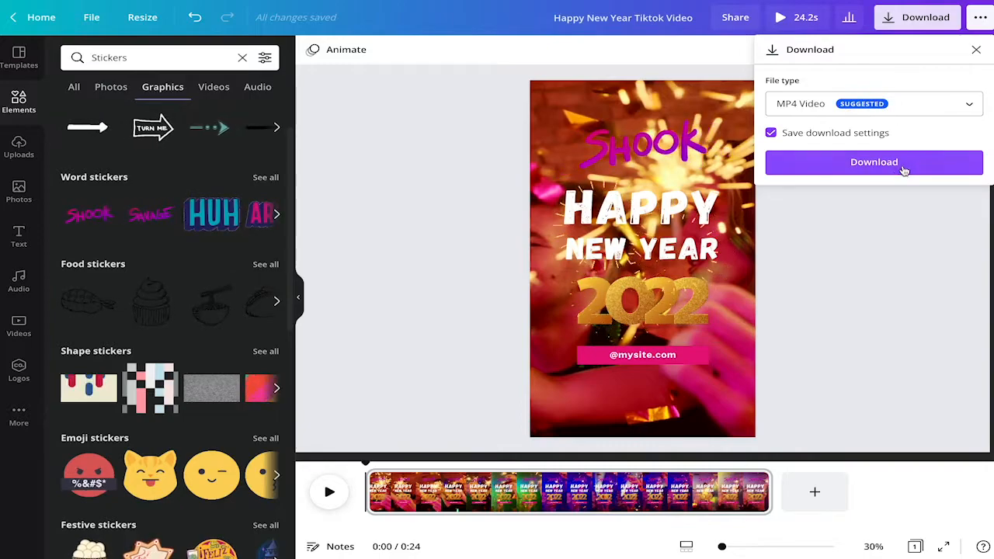
click(878, 163)
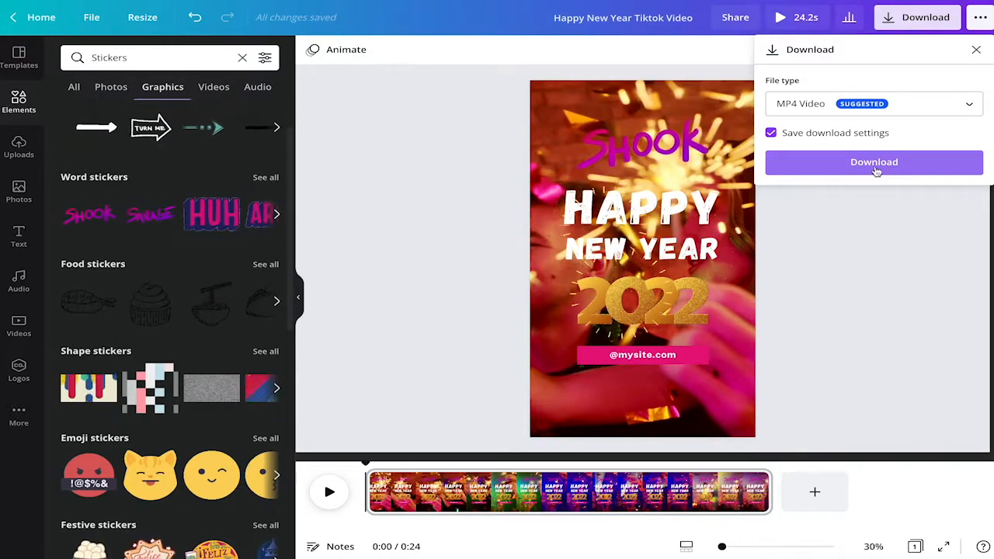